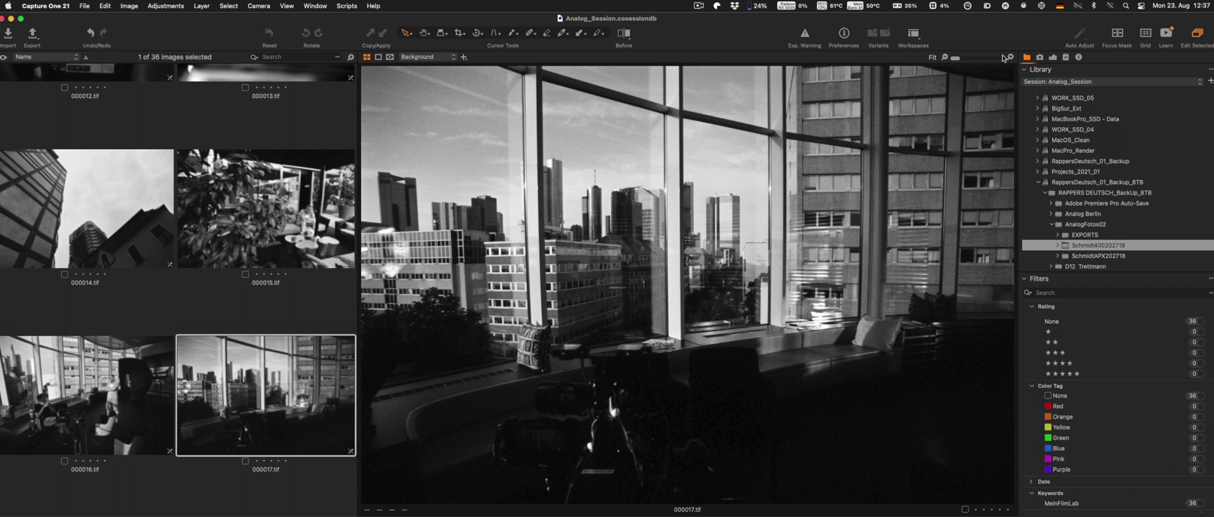
Step: Show the Adjust tools (histogram, layers, white balance, exposure) for scan 000017.tif
{"action": "left_click", "coordinate": [1053, 57]}
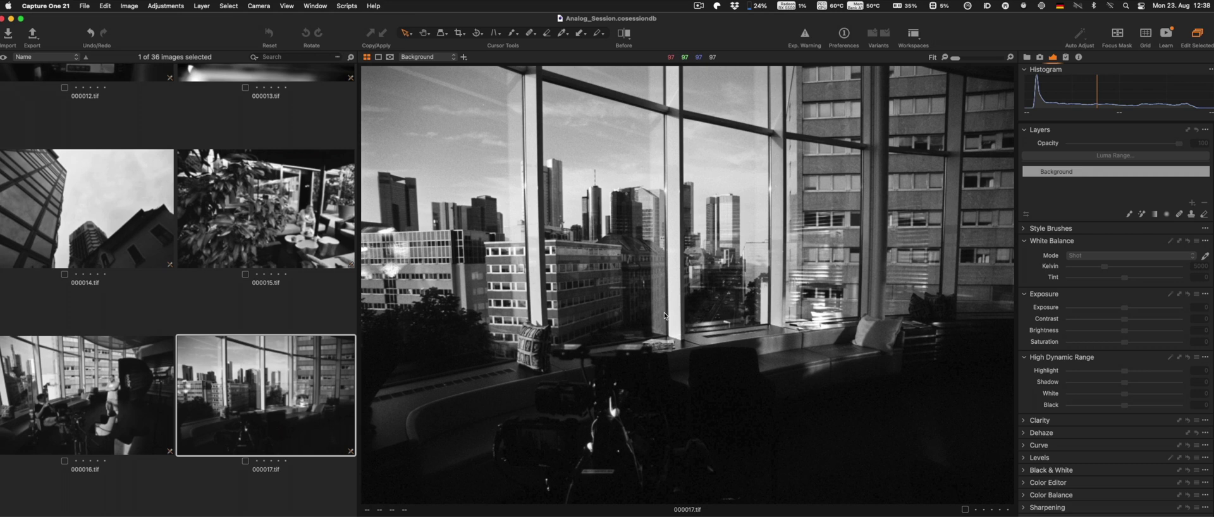
{"action": "scroll", "coordinate": [1115, 336], "scroll_direction": "down", "scroll_amount": 2}
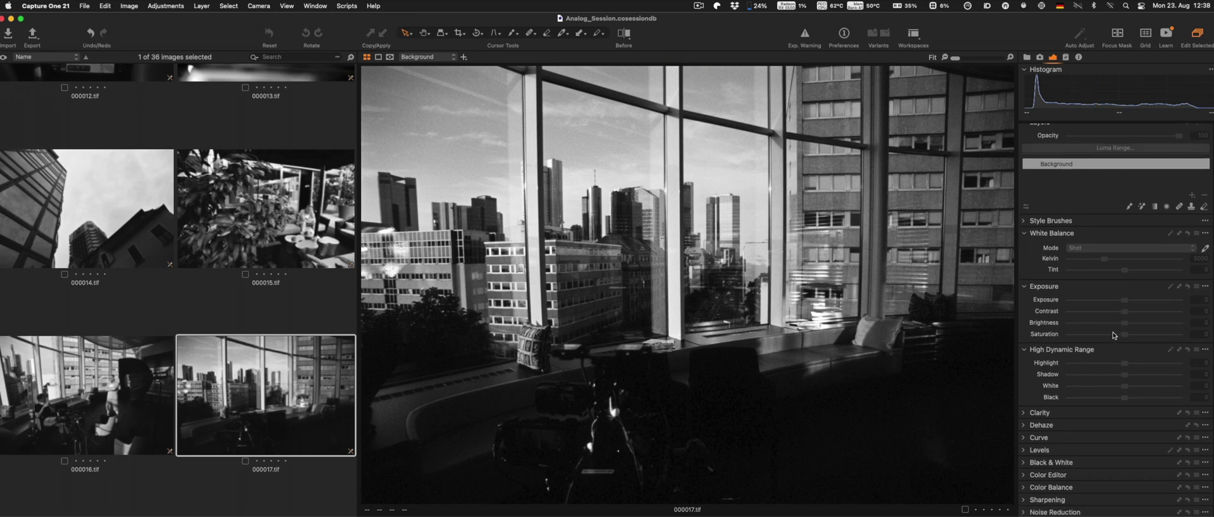
{"action": "scroll", "coordinate": [1115, 335], "scroll_direction": "up", "scroll_amount": 2}
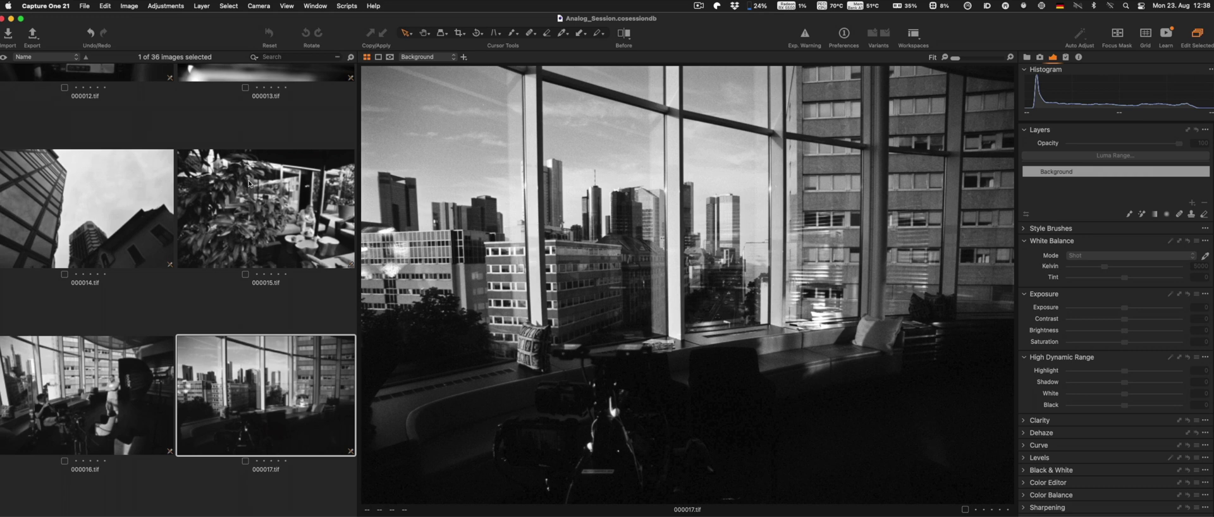
Step: Browse neighbouring scans 000016 to 000014, return to 000017.tif, then switch to Preview
{"action": "key", "text": "Left"}
{"action": "key", "text": "Right"}
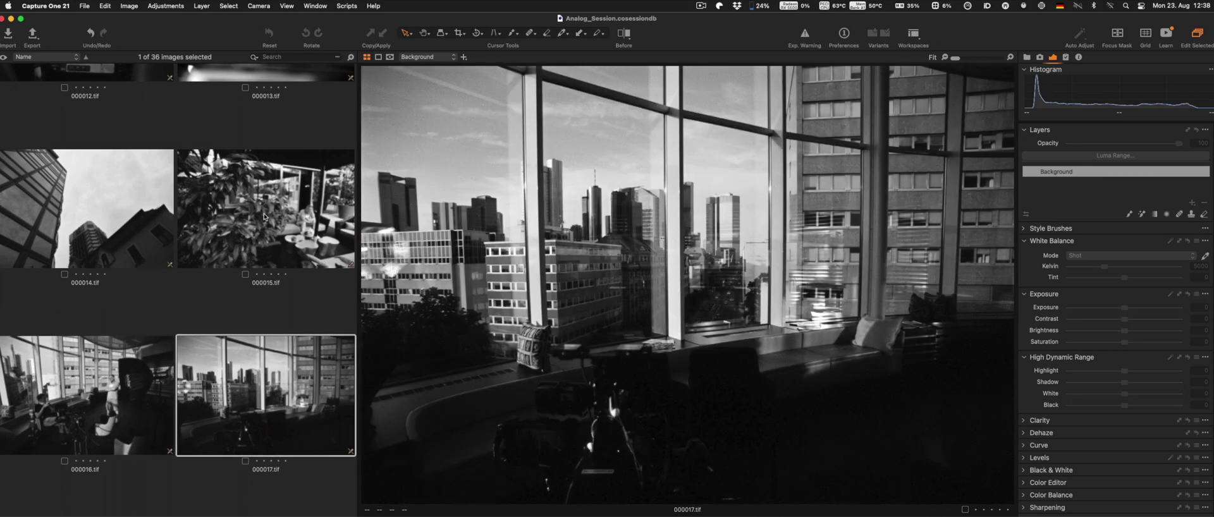
{"action": "key", "text": "Up"}
{"action": "key", "text": "Left"}
{"action": "left_click", "coordinate": [232, 373]}
{"action": "key", "text": "super+Tab"}
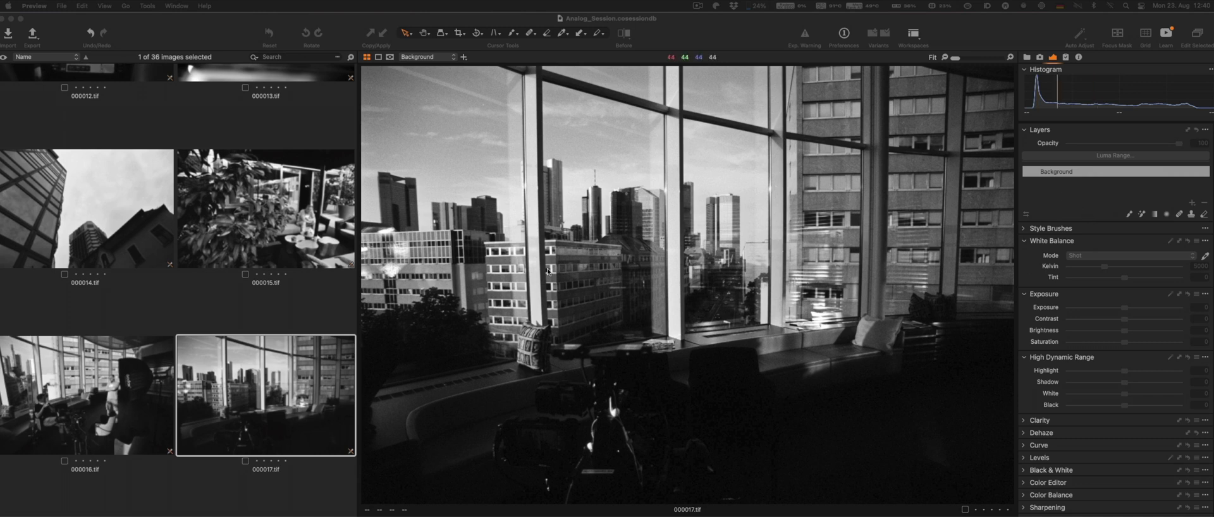
Step: Reveal the 000017 scan file and open it in its own Preview window, moved rightward
{"action": "right_click", "coordinate": [272, 354]}
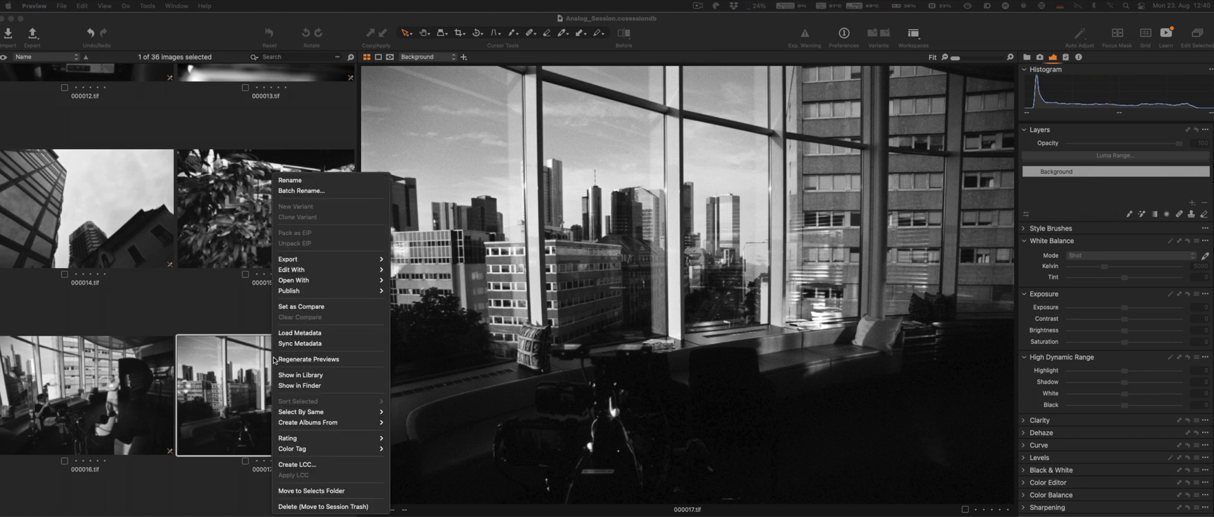
{"action": "left_click", "coordinate": [323, 387]}
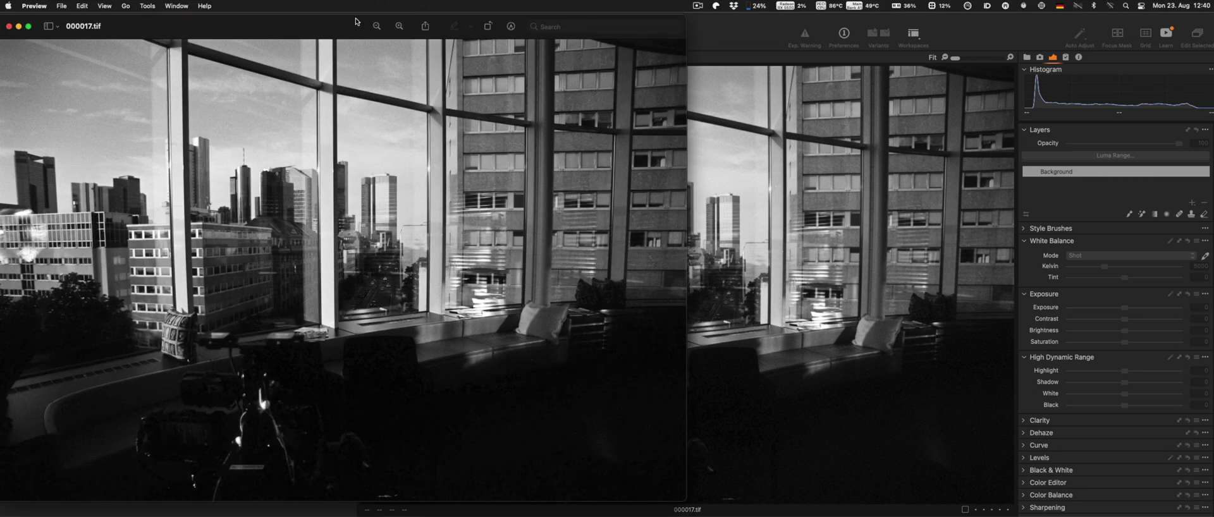
{"action": "left_click_drag", "start_coordinate": [345, 22], "coordinate": [558, 41]}
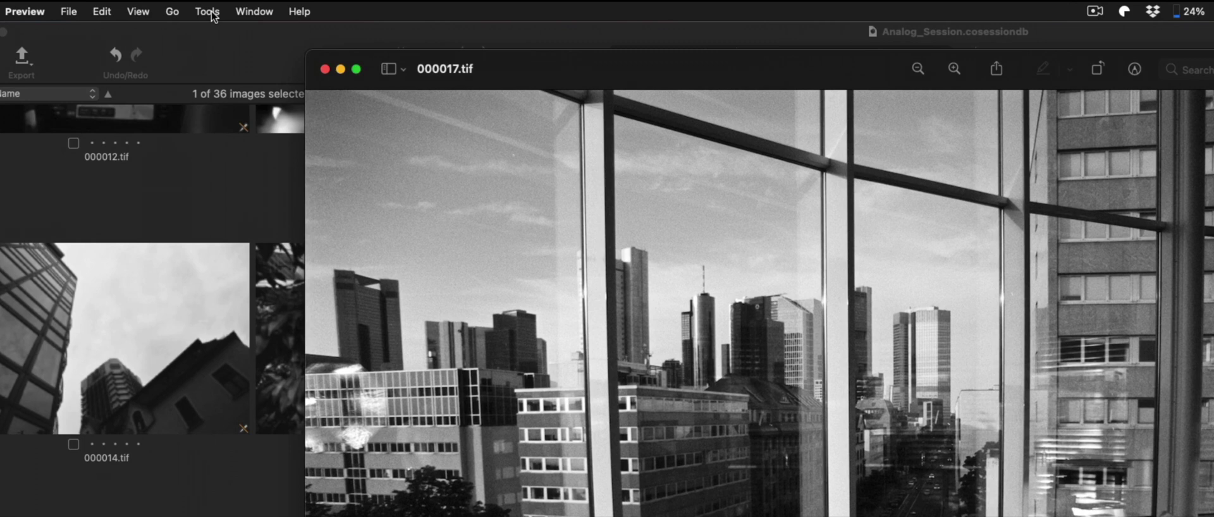
{"action": "left_click", "coordinate": [149, 6]}
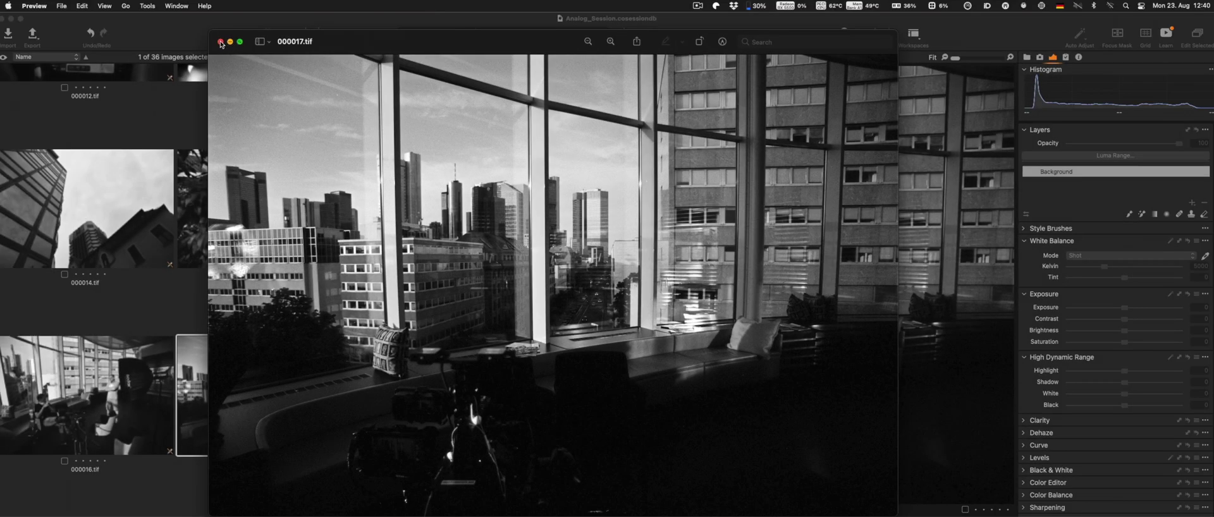
Step: Close the Preview window showing 000017.tif
{"action": "left_click", "coordinate": [221, 42]}
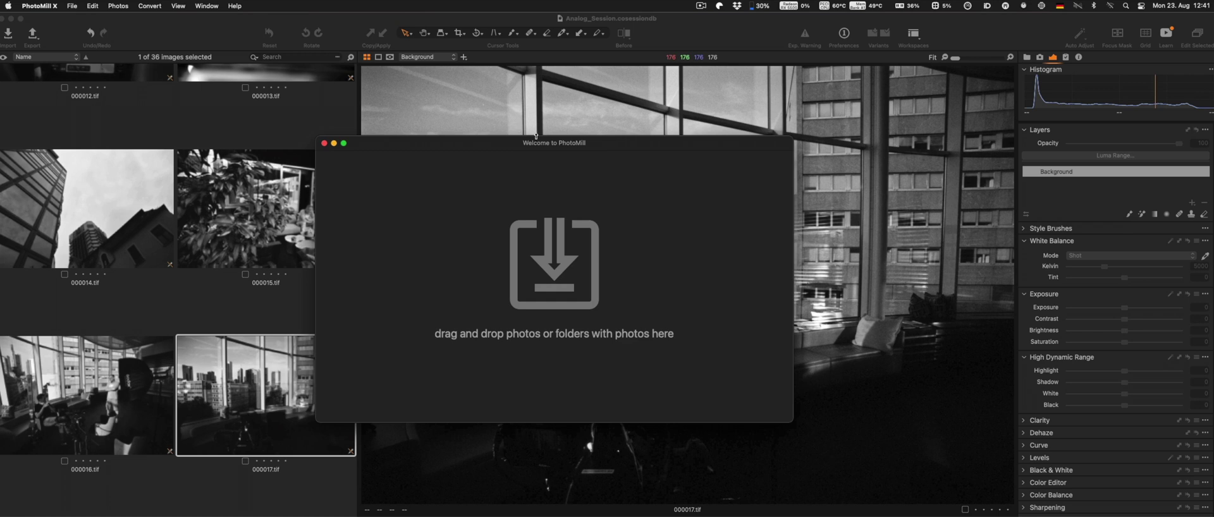
{"action": "left_click_drag", "start_coordinate": [562, 150], "coordinate": [591, 147]}
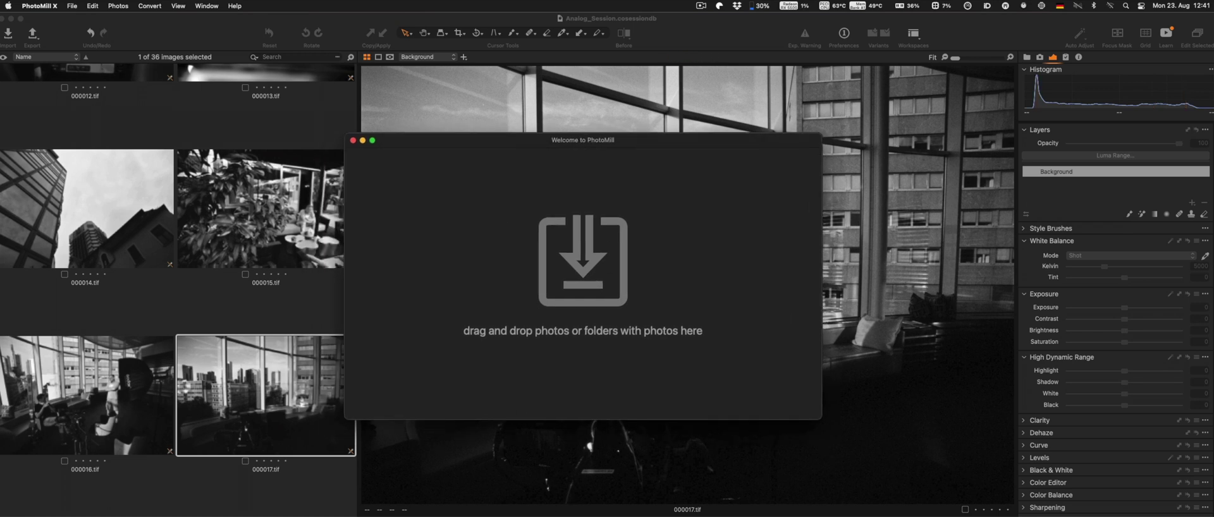
{"action": "key", "text": "super+Tab"}
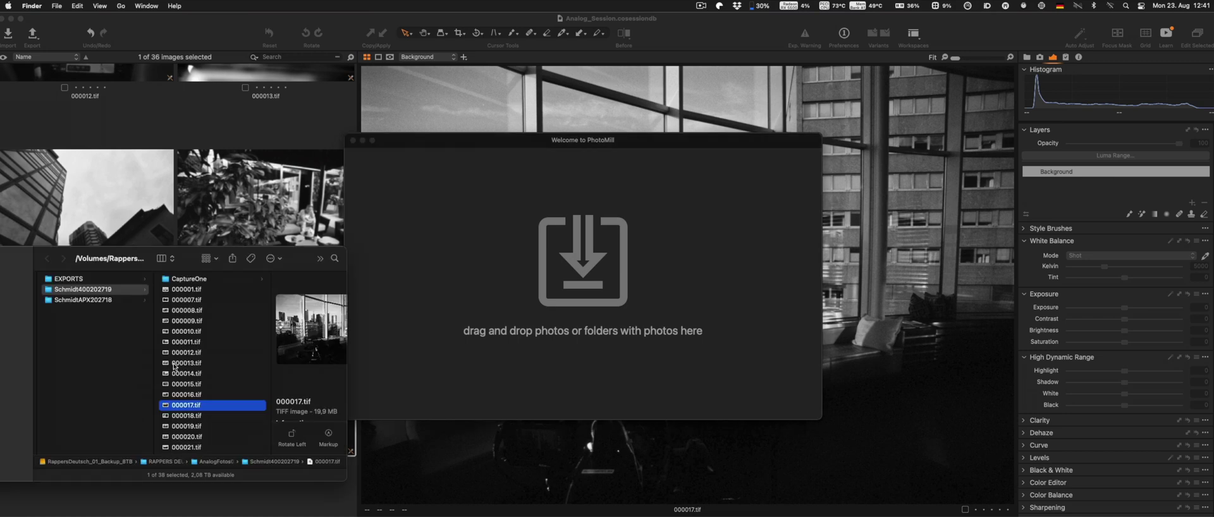
{"action": "left_click_drag", "start_coordinate": [81, 291], "coordinate": [547, 244]}
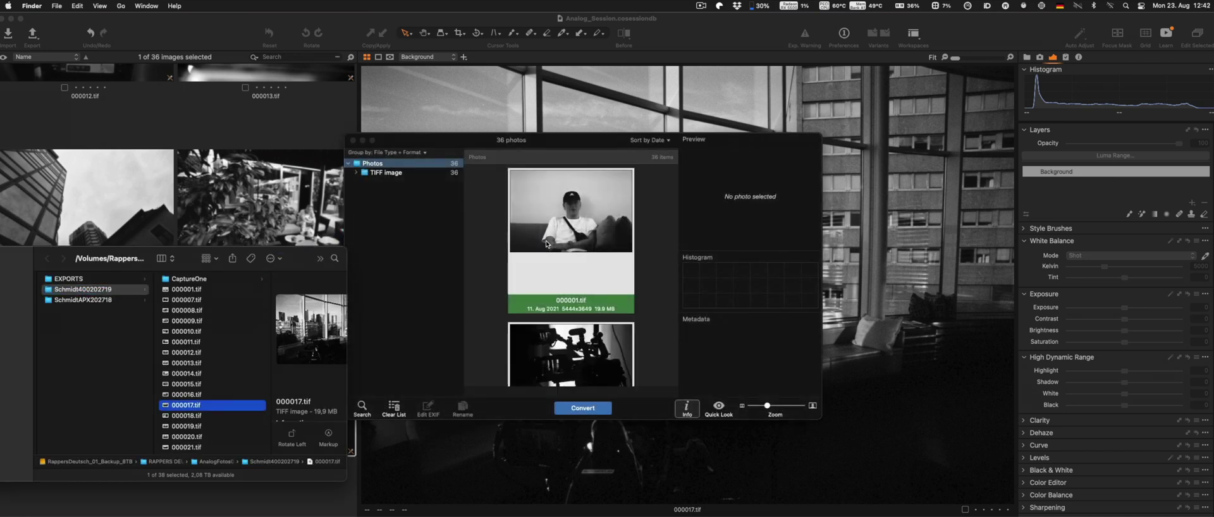
Step: Maximize the PhotoMill window and select all 36 photos
{"action": "double_click", "coordinate": [433, 140]}
{"action": "left_click", "coordinate": [322, 120]}
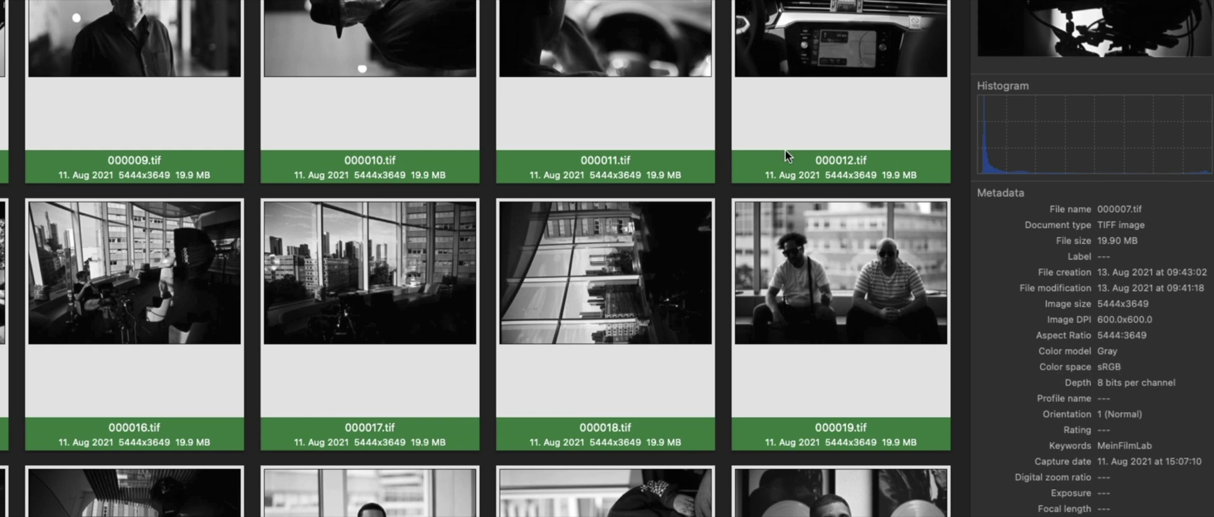
{"action": "key", "text": "Left"}
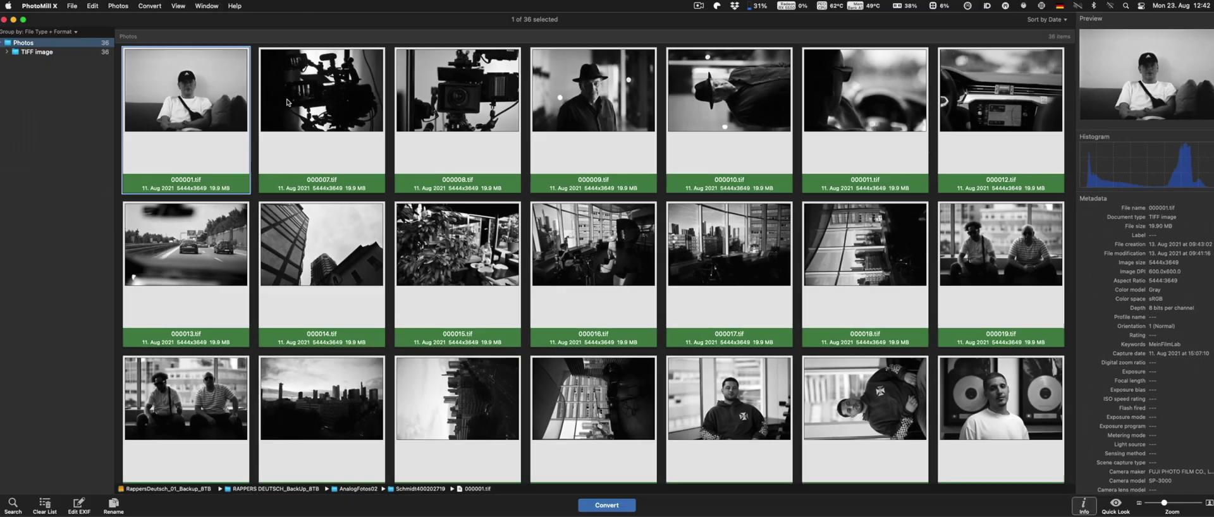
{"action": "key", "text": "super+a"}
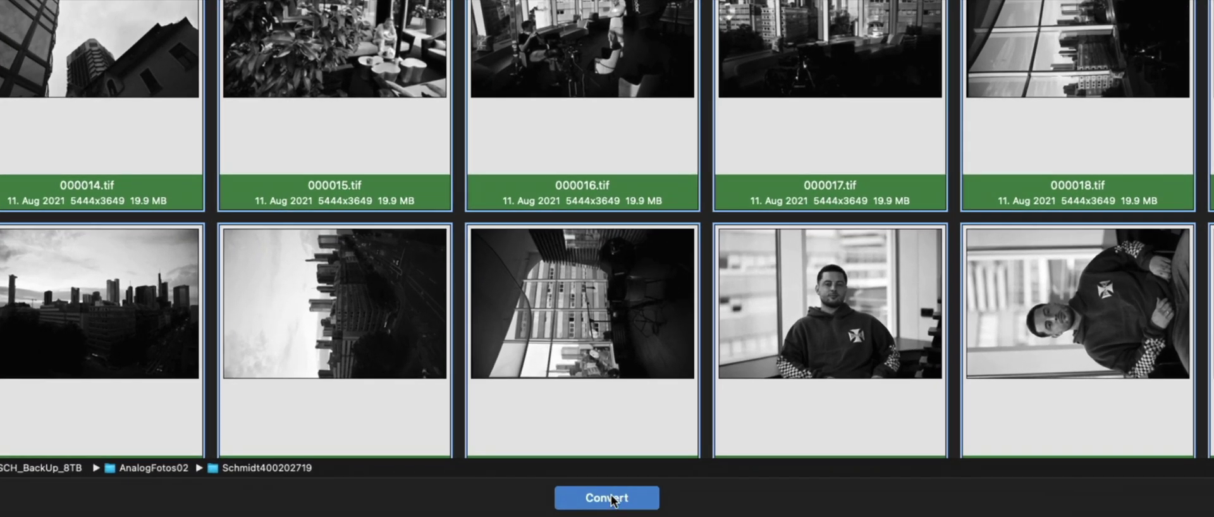
Step: Set the conversion output to TIFF, RGB, 8 bits per channel, no alpha, no compression
{"action": "left_click", "coordinate": [607, 505]}
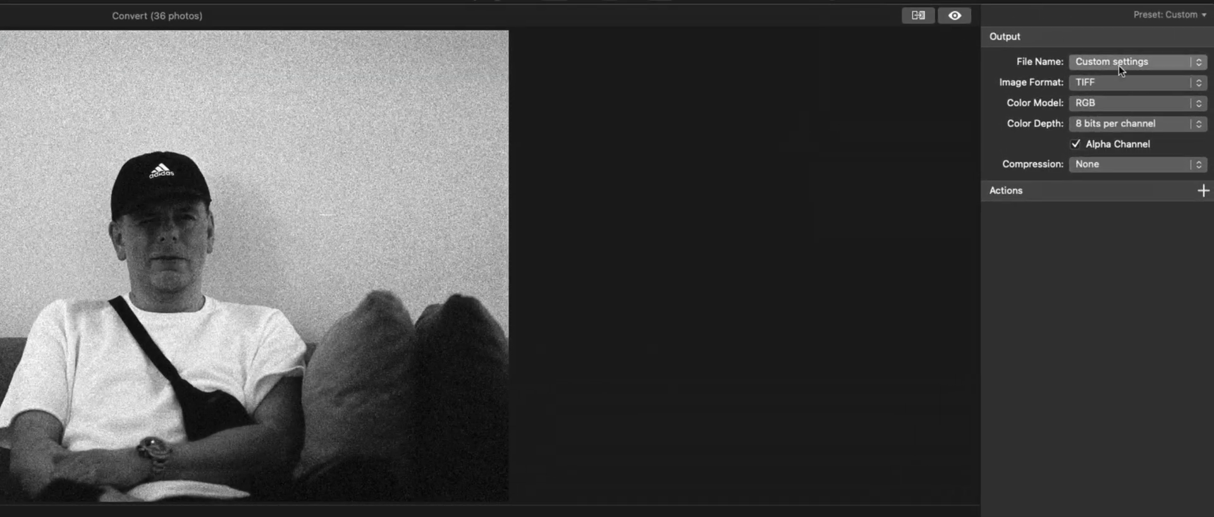
{"action": "left_click", "coordinate": [1118, 65]}
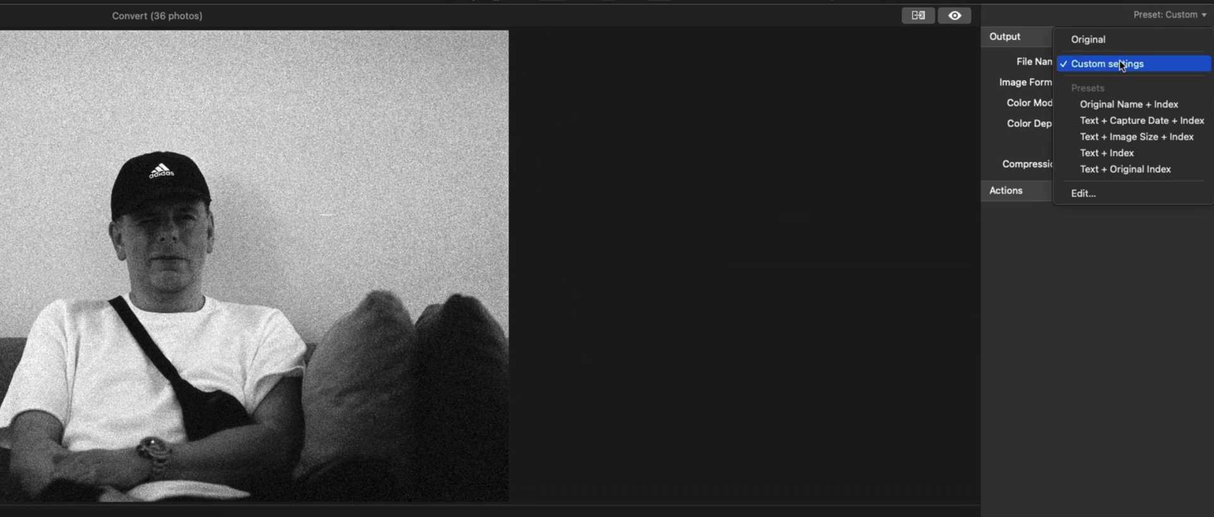
{"action": "left_click", "coordinate": [1069, 17]}
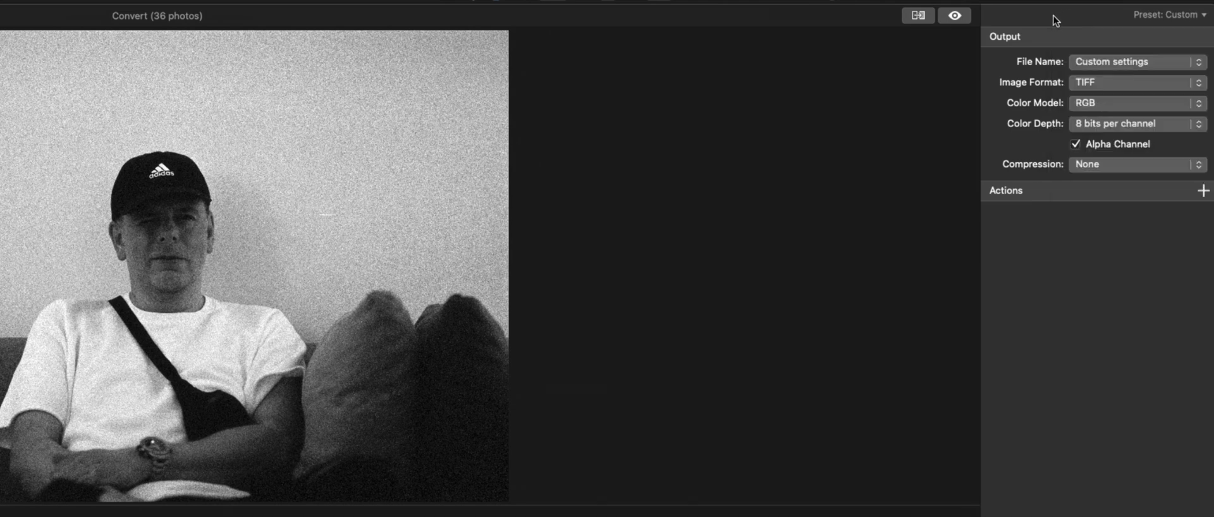
{"action": "left_click", "coordinate": [1093, 84]}
{"action": "left_click", "coordinate": [1091, 81]}
{"action": "left_click", "coordinate": [1100, 103]}
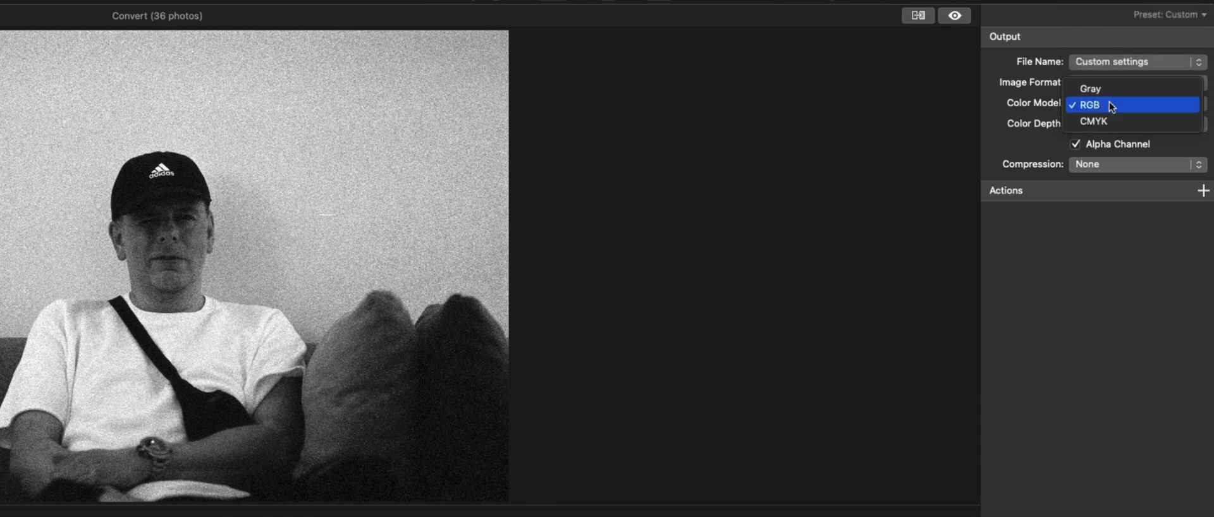
{"action": "left_click", "coordinate": [1112, 106]}
{"action": "left_click", "coordinate": [1117, 123]}
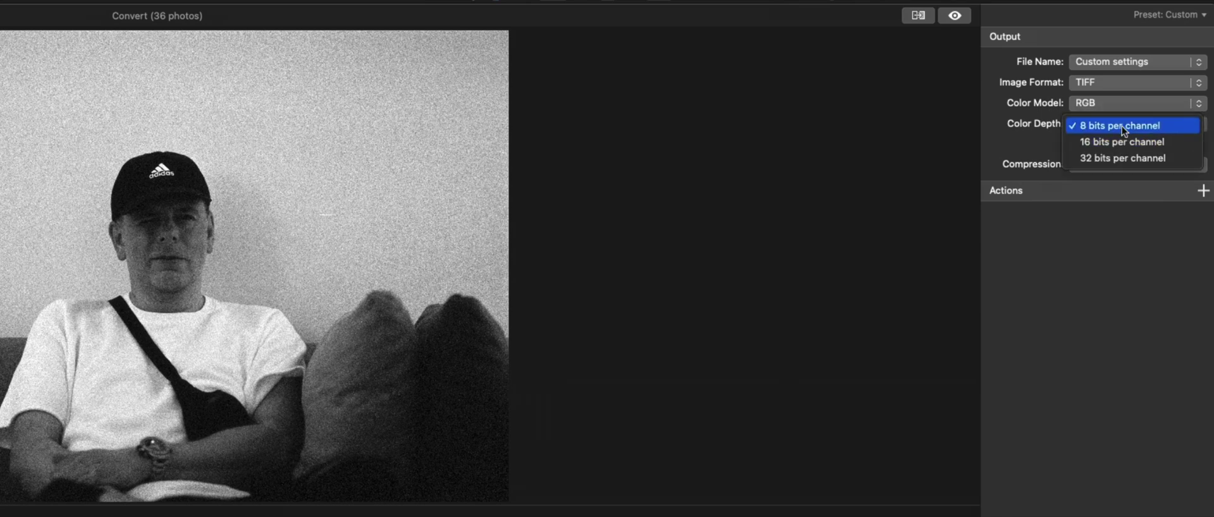
{"action": "left_click", "coordinate": [1122, 127]}
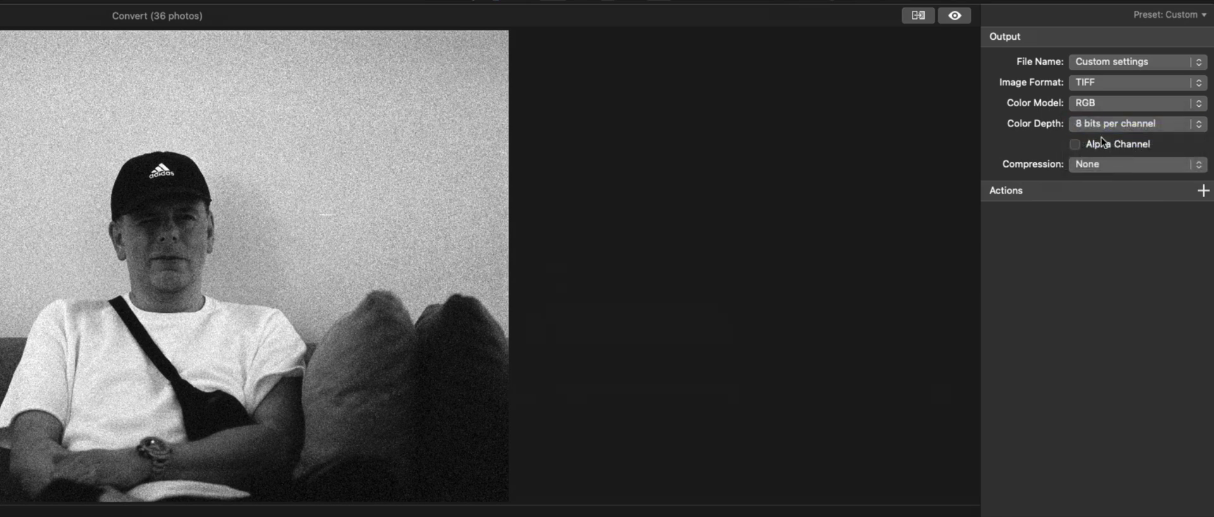
{"action": "left_click", "coordinate": [1085, 164]}
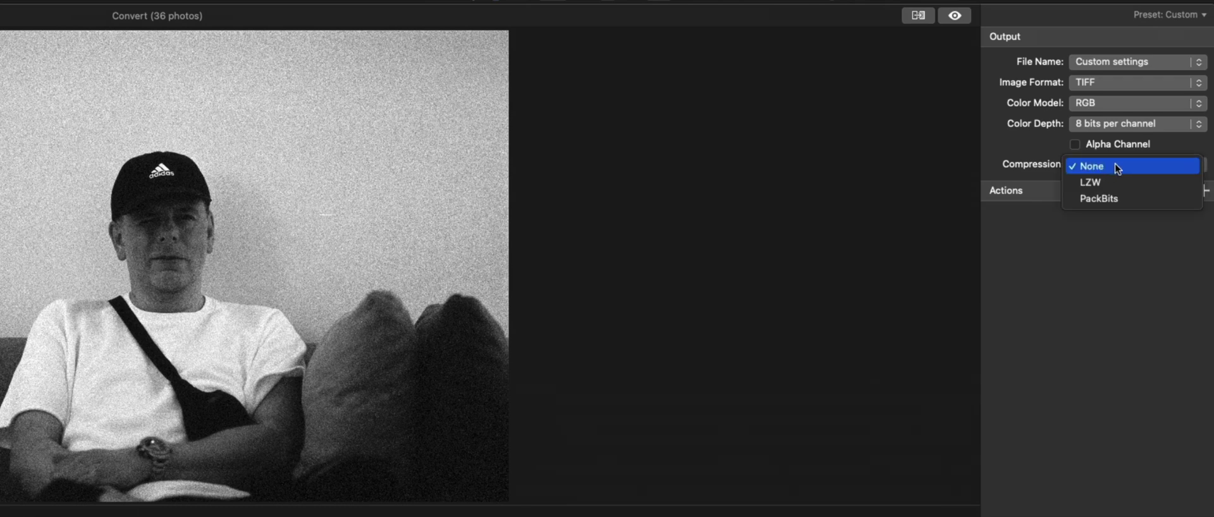
{"action": "left_click", "coordinate": [1117, 167]}
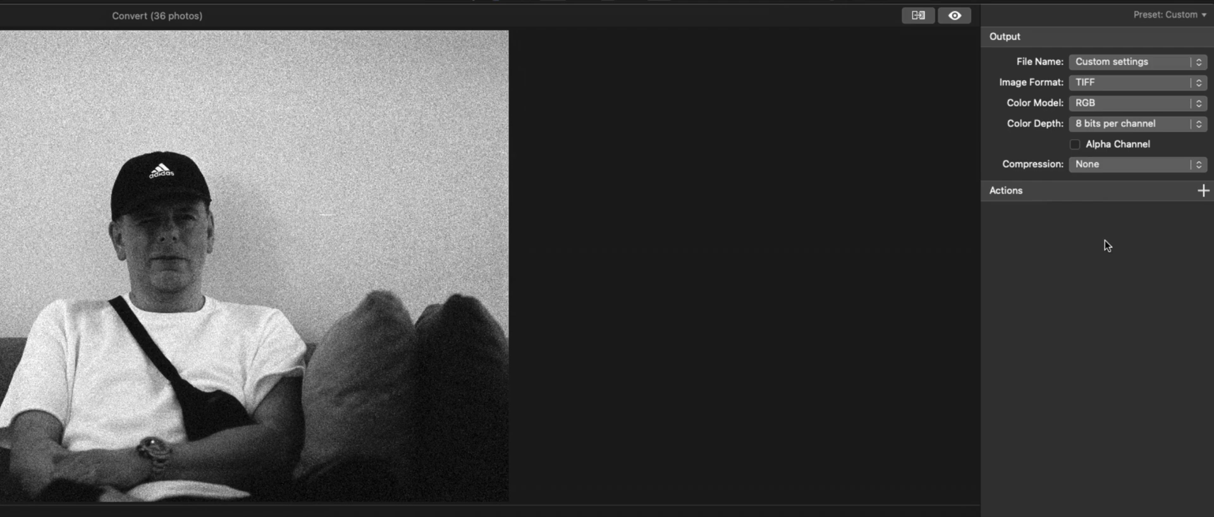
{"action": "left_click", "coordinate": [1203, 191]}
Step: Add an Assign Profile action with Adobe RGB (1998), then remove it again
{"action": "mouse_move", "coordinate": [1138, 226]}
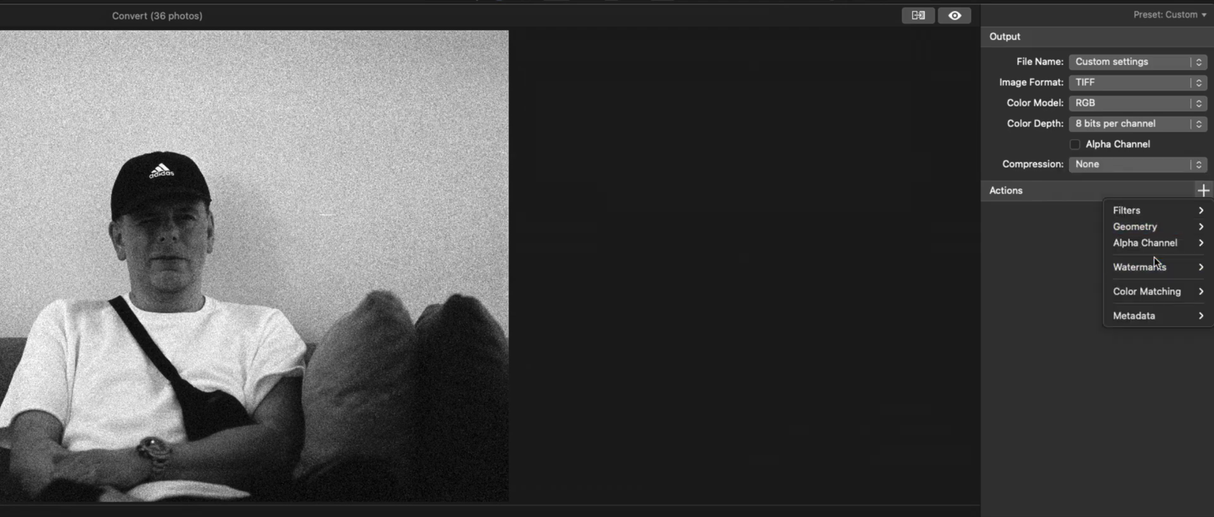
{"action": "left_click", "coordinate": [1076, 219]}
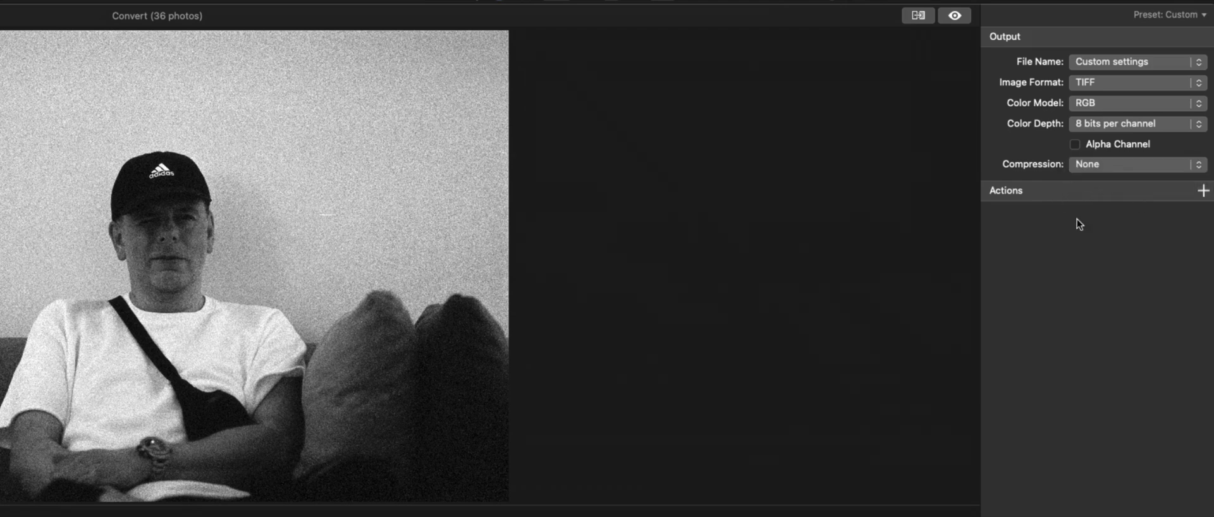
{"action": "left_click", "coordinate": [1204, 191]}
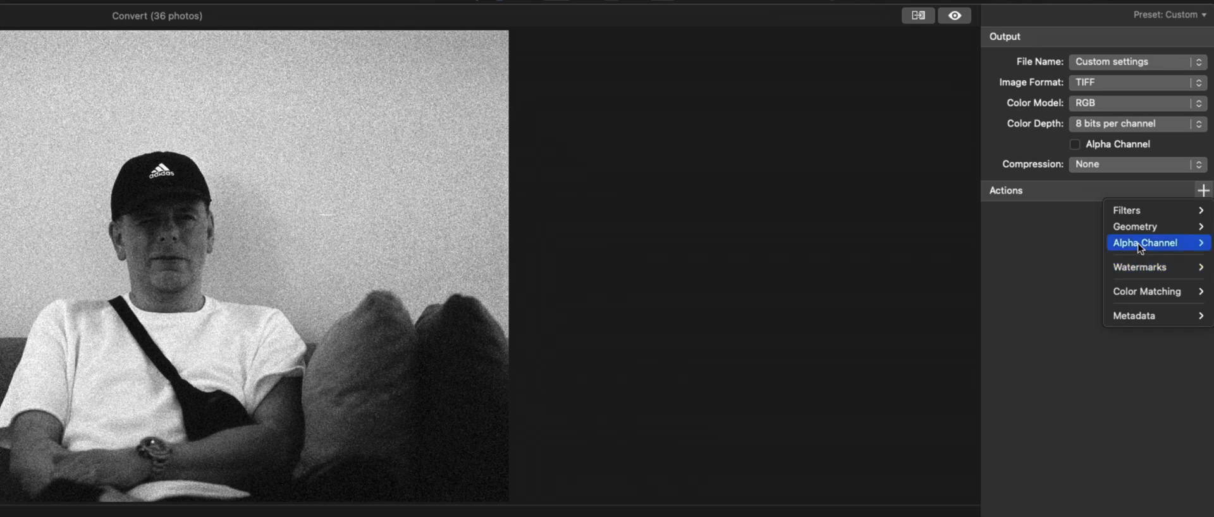
{"action": "mouse_move", "coordinate": [1145, 291]}
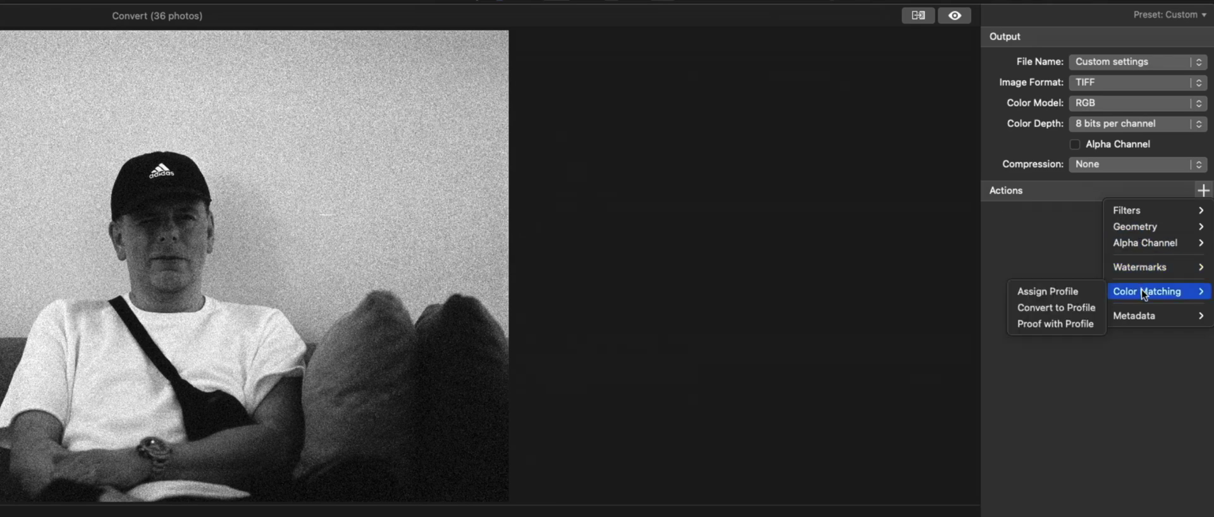
{"action": "left_click", "coordinate": [1065, 290]}
{"action": "left_click", "coordinate": [1050, 236]}
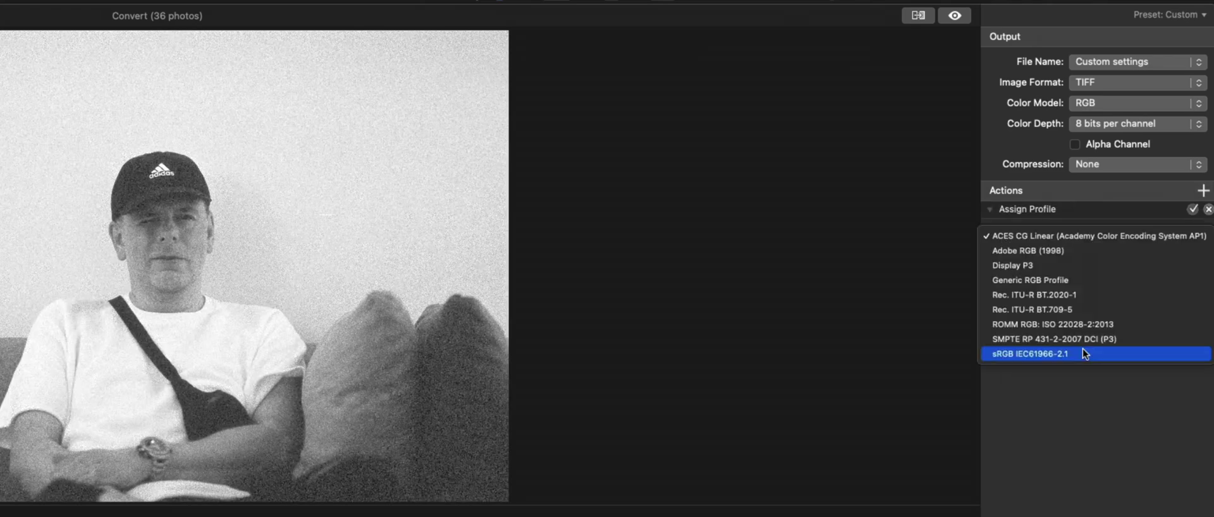
{"action": "left_click", "coordinate": [1076, 256]}
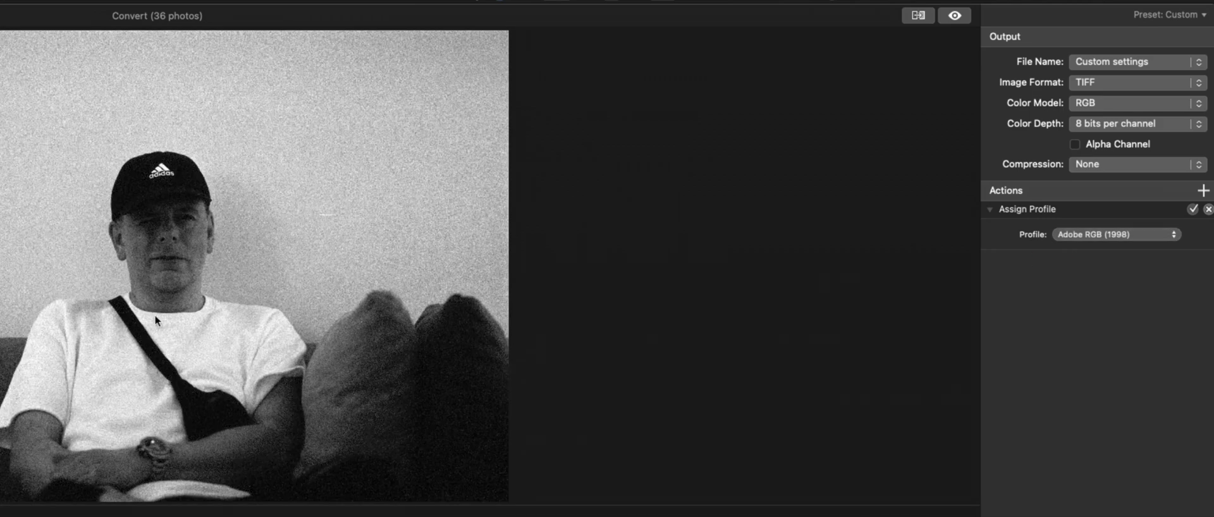
{"action": "left_click", "coordinate": [1092, 232]}
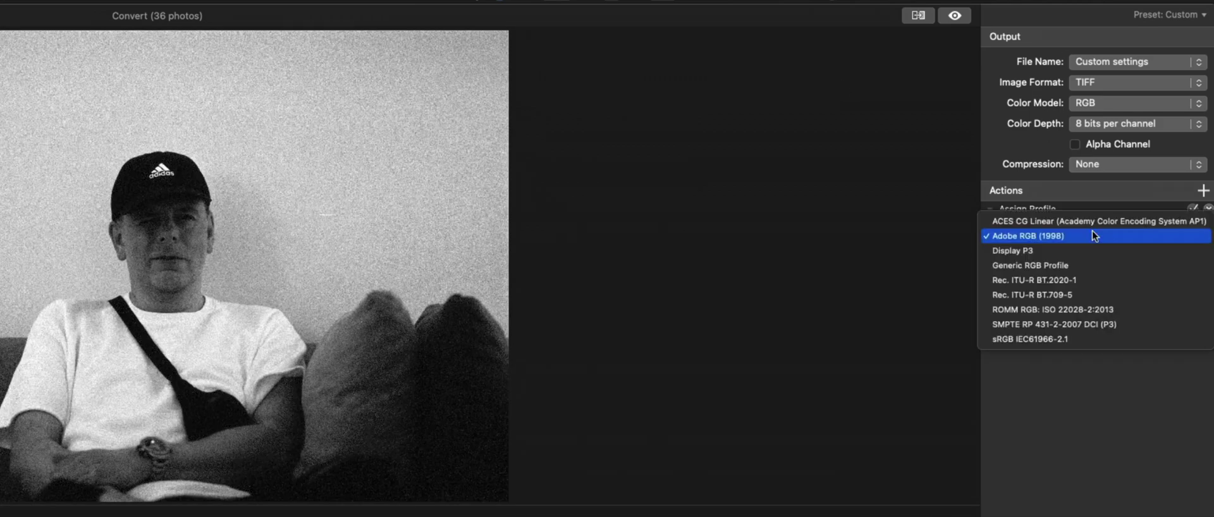
{"action": "left_click", "coordinate": [1133, 204]}
{"action": "key", "text": "BackSpace"}
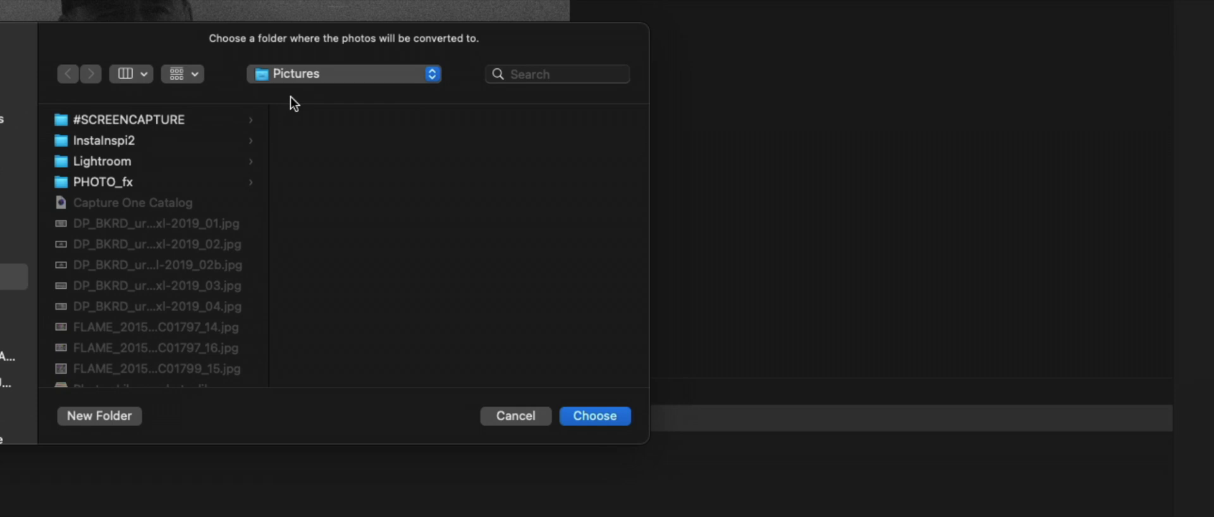
Step: Create a new RGB_Converted destination folder and run the conversion into it
{"action": "left_click", "coordinate": [317, 74]}
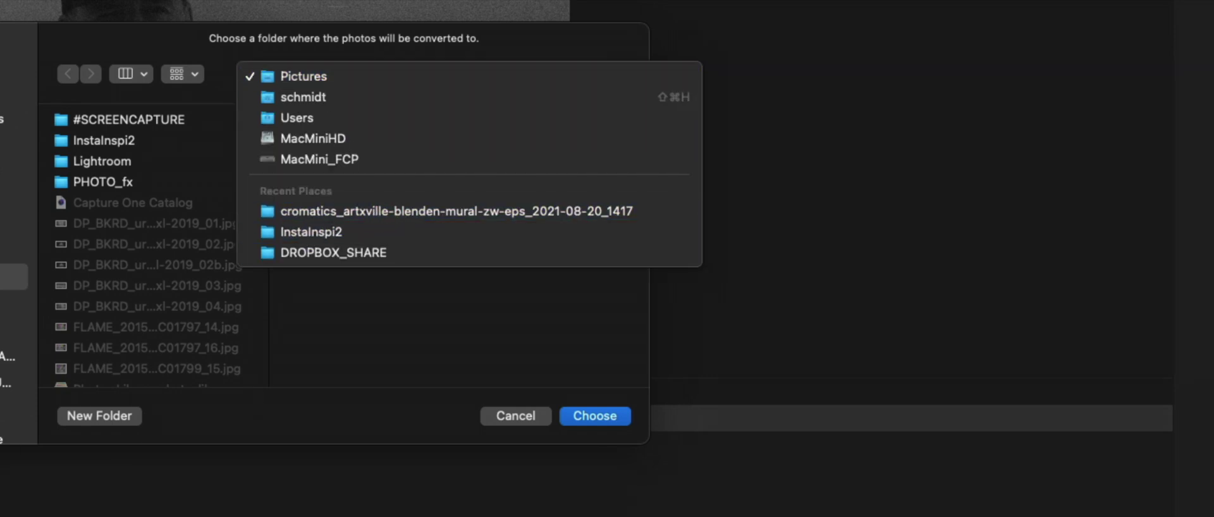
{"action": "left_click", "coordinate": [295, 353]}
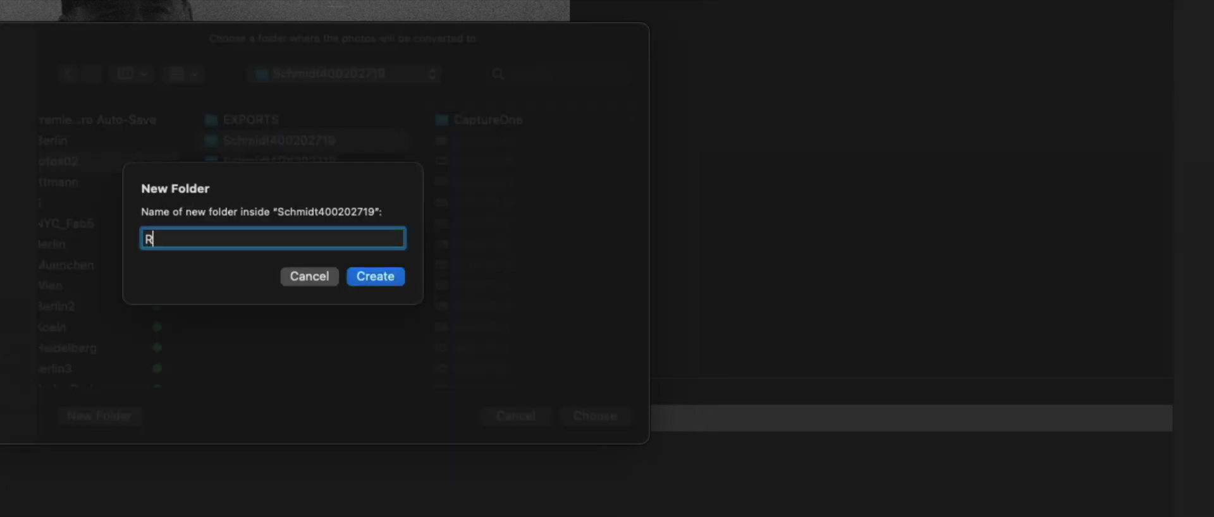
{"action": "type", "text": "GB_Converted"}
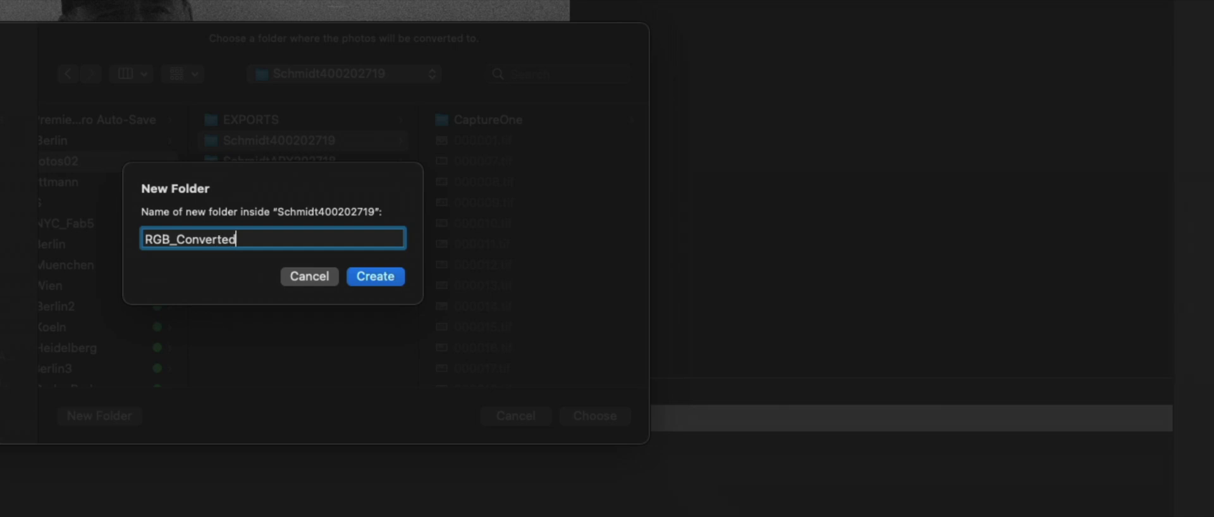
{"action": "key", "text": "Return"}
{"action": "left_click", "coordinate": [593, 412]}
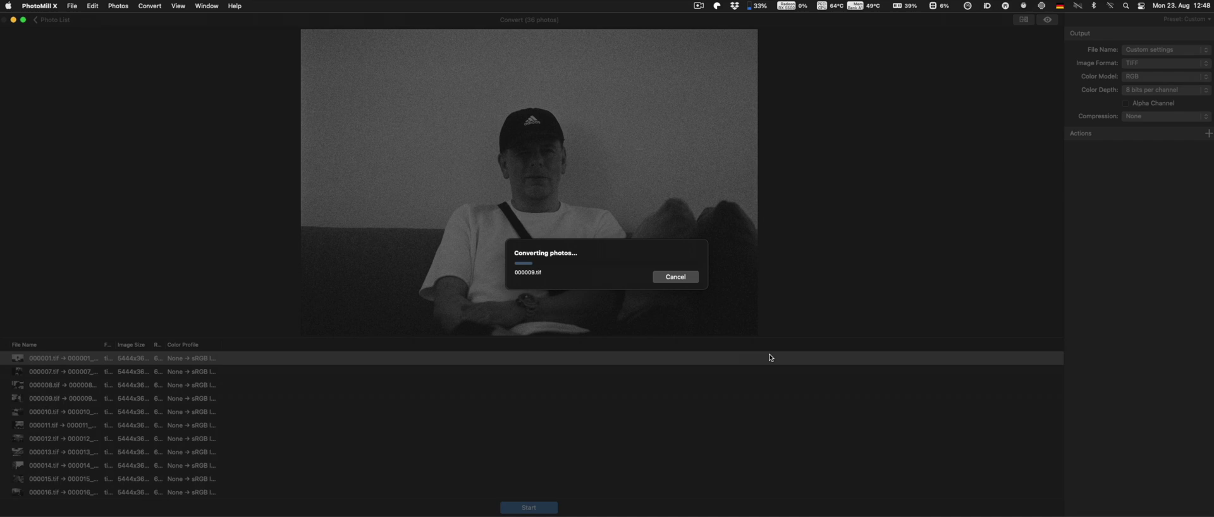
{"action": "key", "text": "super+Tab"}
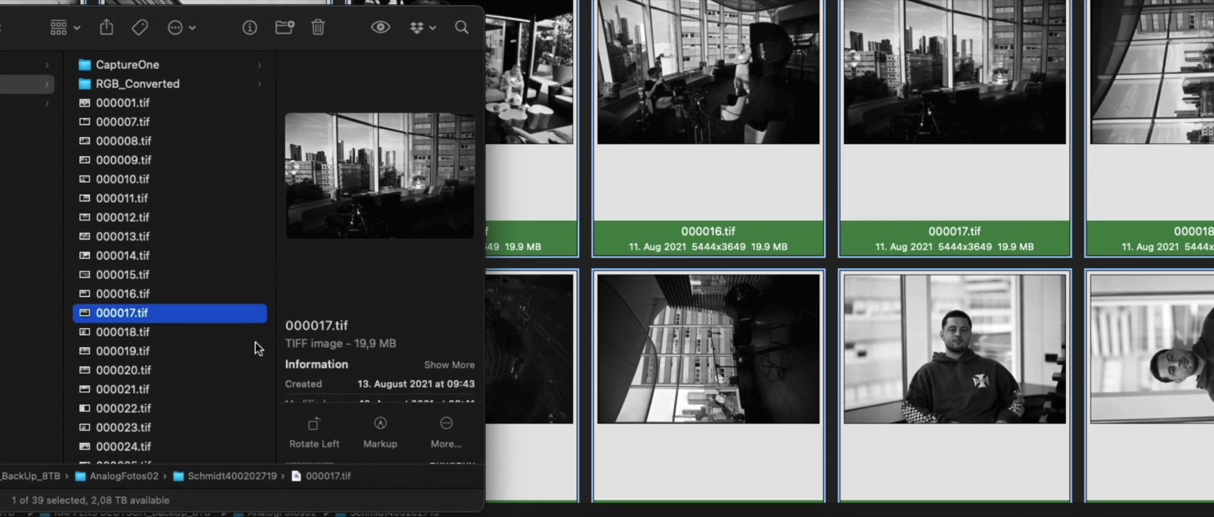
Step: Open the RGB_Converted folder and scroll through the 36 sRGB .tiff files
{"action": "double_click", "coordinate": [138, 82]}
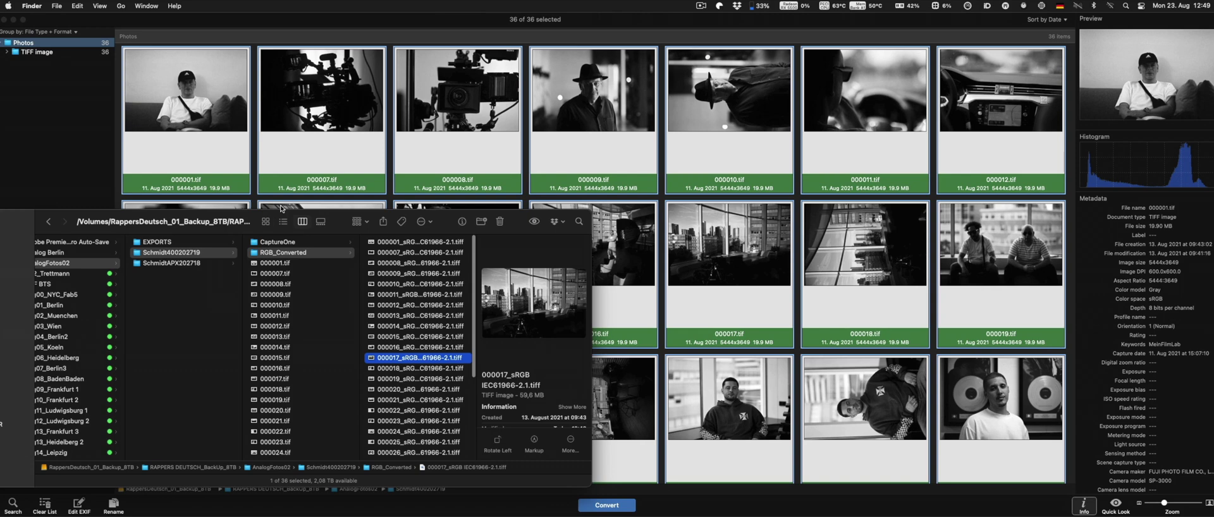
{"action": "scroll", "coordinate": [424, 281], "scroll_direction": "down", "scroll_amount": 5}
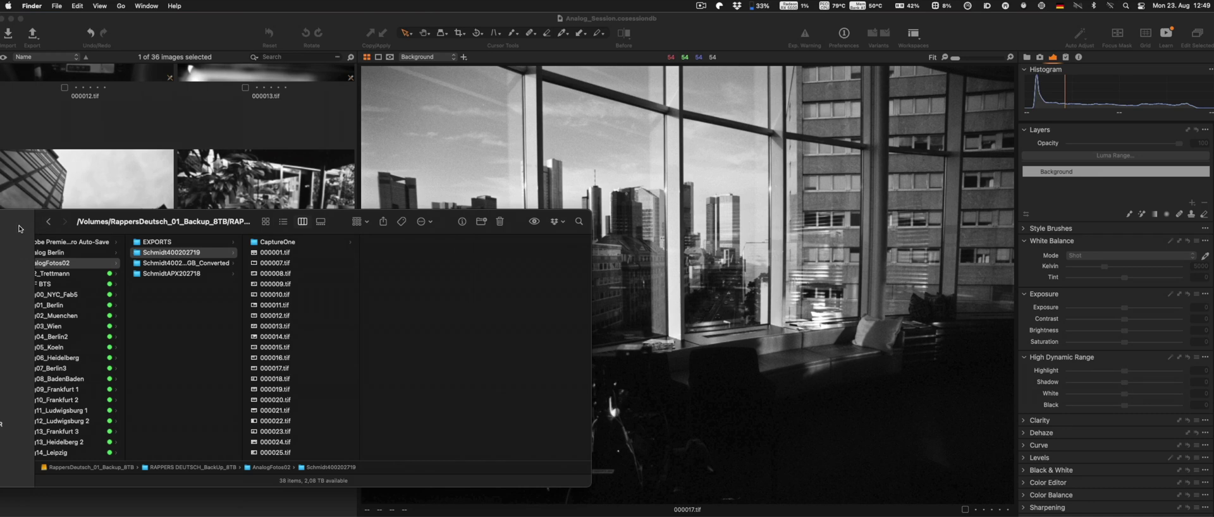
Step: Close the Finder window and return to Capture One showing the converted sRGB TIFFs
{"action": "left_click_drag", "start_coordinate": [21, 226], "coordinate": [179, 200]}
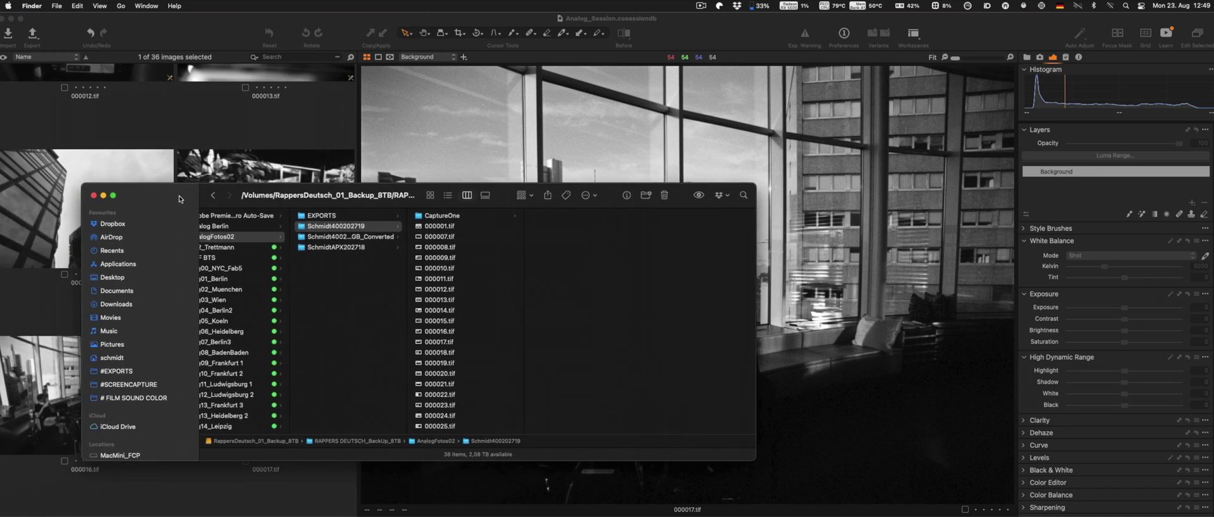
{"action": "left_click", "coordinate": [93, 196]}
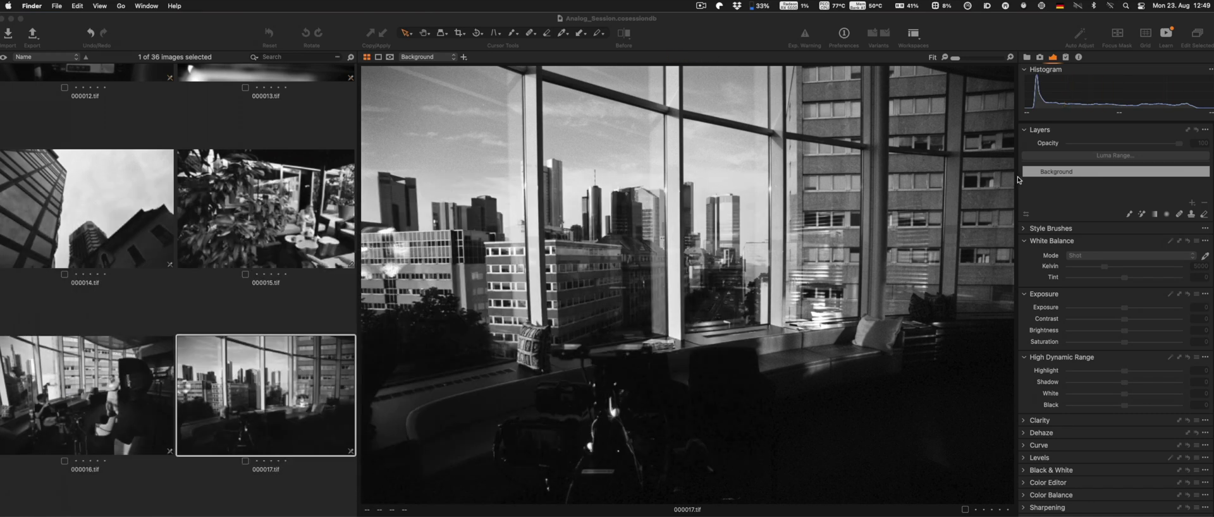
{"action": "left_click", "coordinate": [1018, 181]}
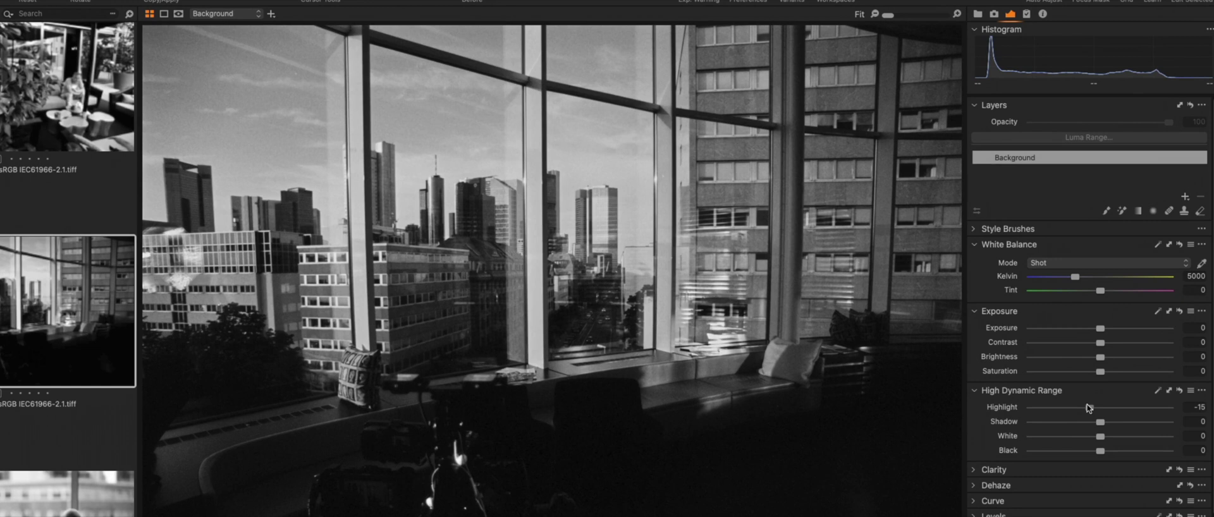
Step: On 000017, set High Dynamic Range Highlight to -50, White to 46 and Shadow to 20
{"action": "left_click_drag", "start_coordinate": [1124, 370], "coordinate": [1109, 371]}
{"action": "left_click_drag", "start_coordinate": [1080, 407], "coordinate": [1069, 409]}
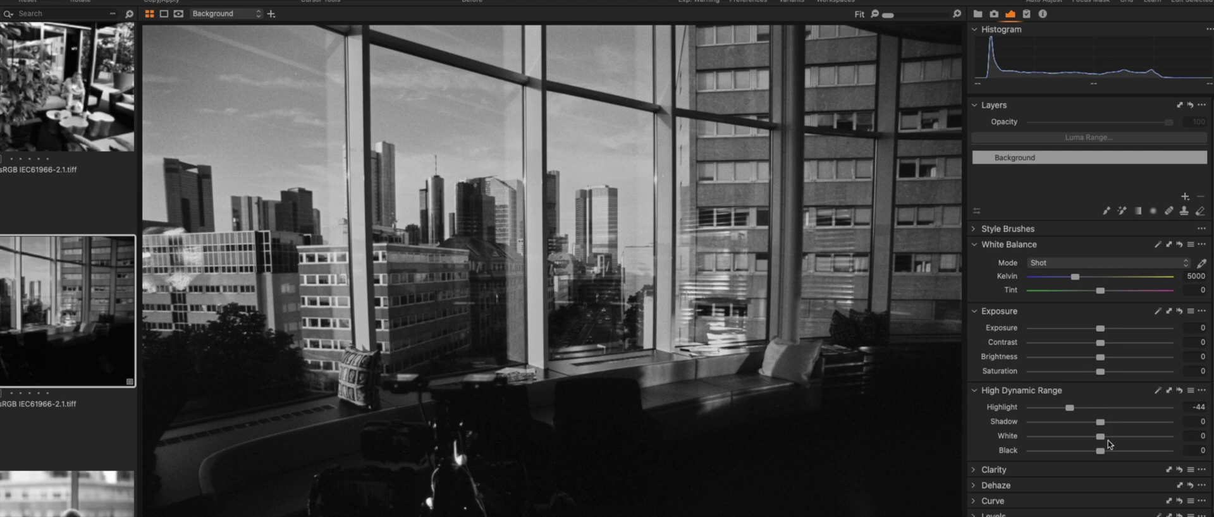
{"action": "left_click_drag", "start_coordinate": [1101, 436], "coordinate": [1132, 440]}
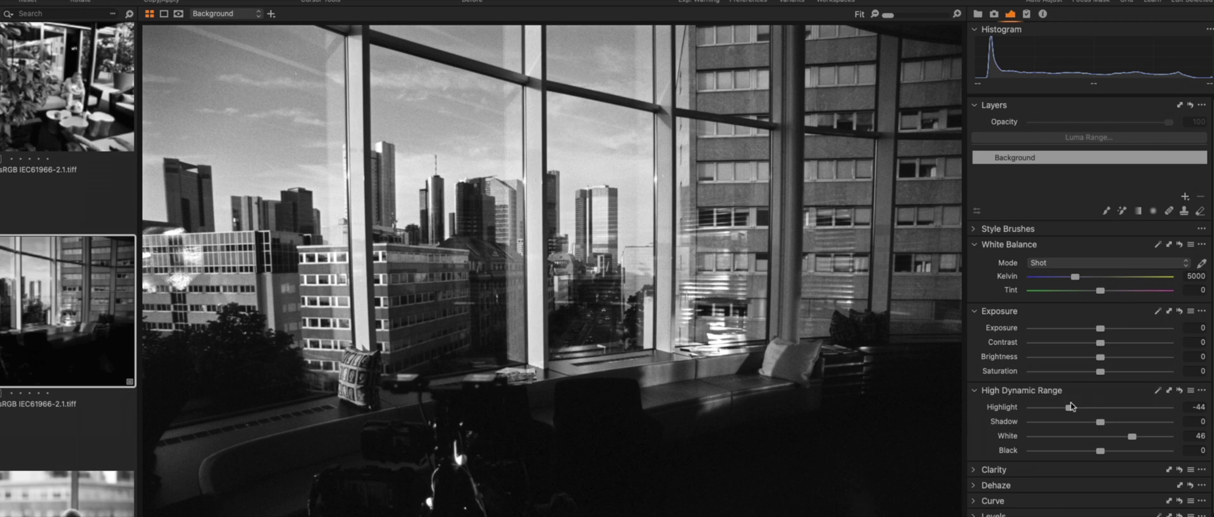
{"action": "left_click_drag", "start_coordinate": [1071, 403], "coordinate": [1066, 407]}
{"action": "left_click_drag", "start_coordinate": [1101, 422], "coordinate": [1136, 422]}
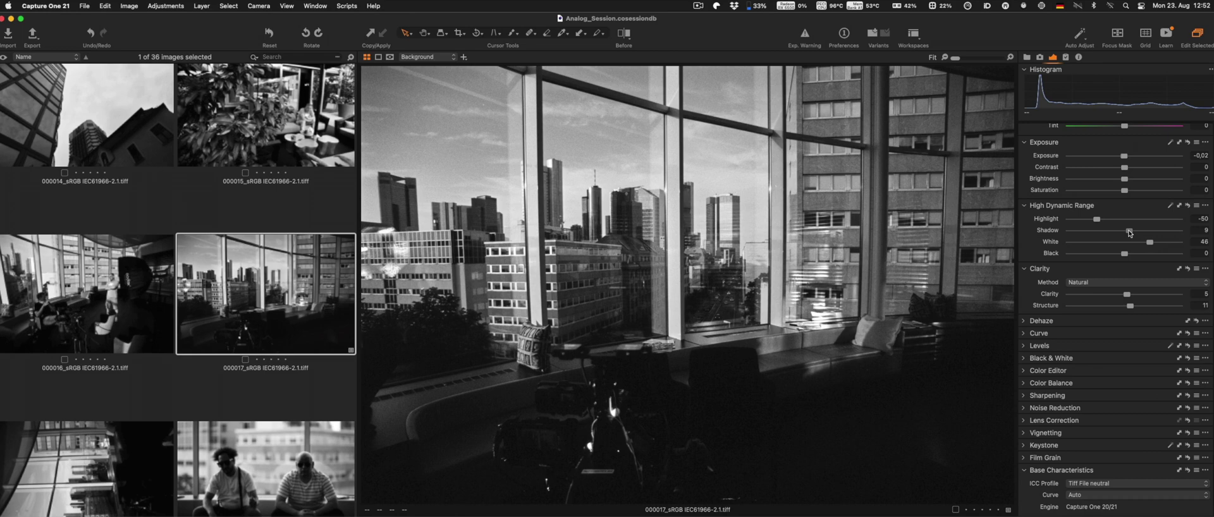
{"action": "left_click_drag", "start_coordinate": [1129, 233], "coordinate": [1138, 233]}
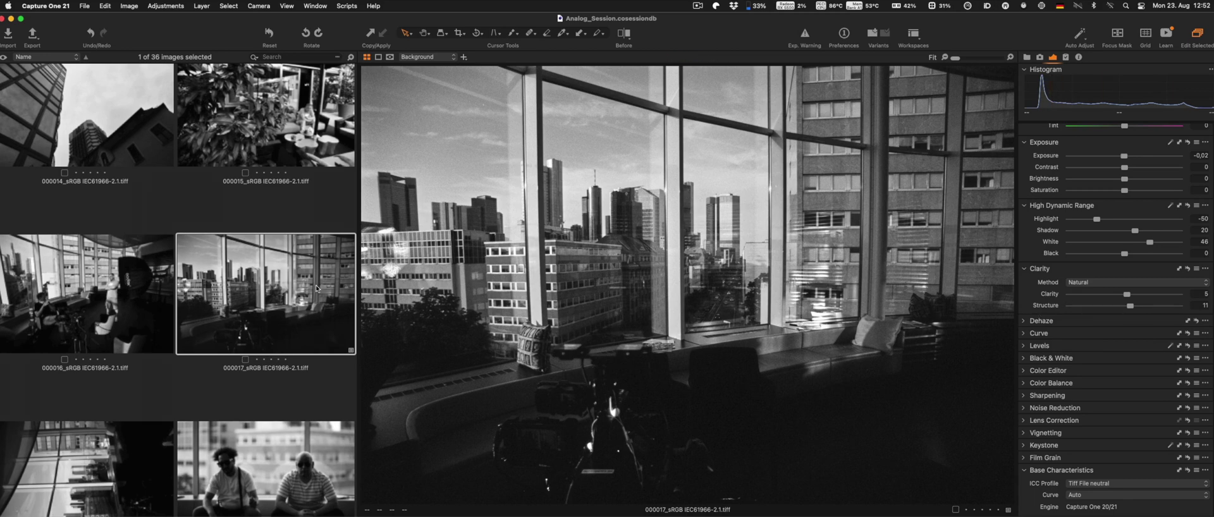
{"action": "scroll", "coordinate": [192, 260], "scroll_direction": "up", "scroll_amount": 6}
{"action": "scroll", "coordinate": [192, 260], "scroll_direction": "up", "scroll_amount": 6}
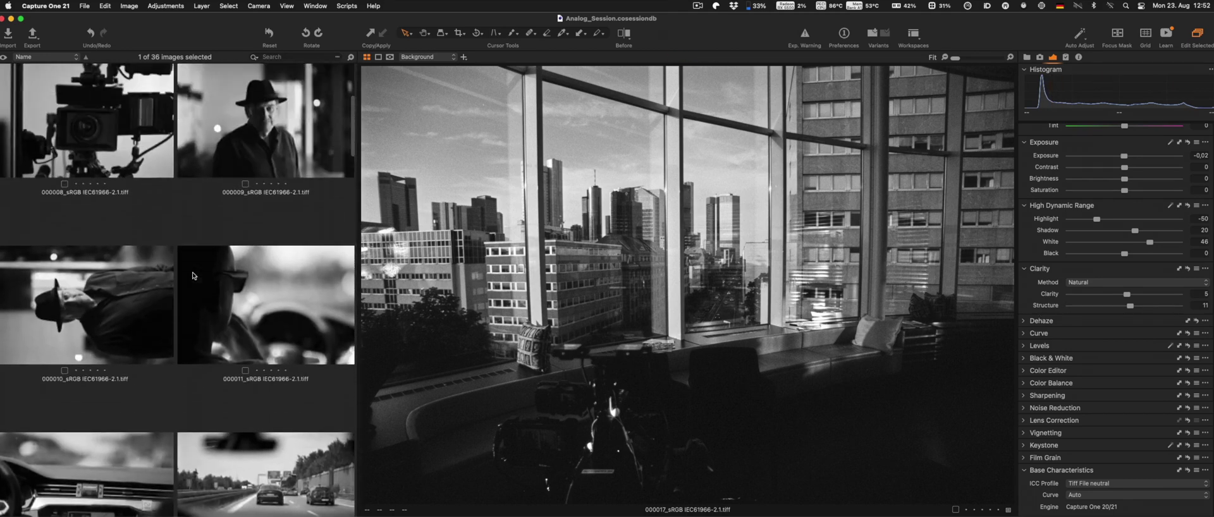
Step: Open image 000008 for editing and scroll down to its adjustment tools
{"action": "left_click", "coordinate": [99, 345]}
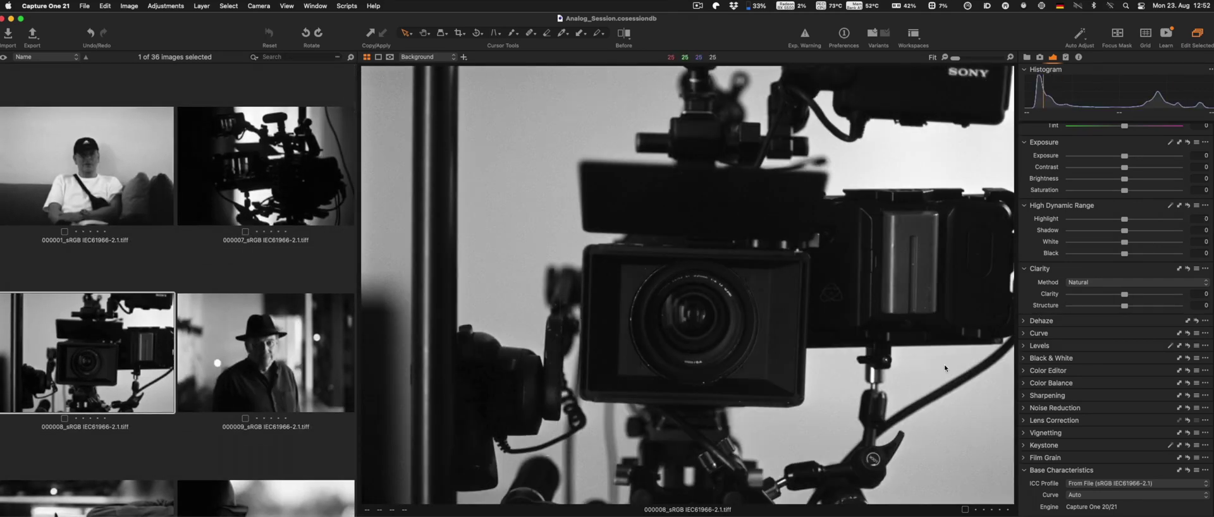
{"action": "scroll", "coordinate": [1111, 359], "scroll_direction": "down", "scroll_amount": 8}
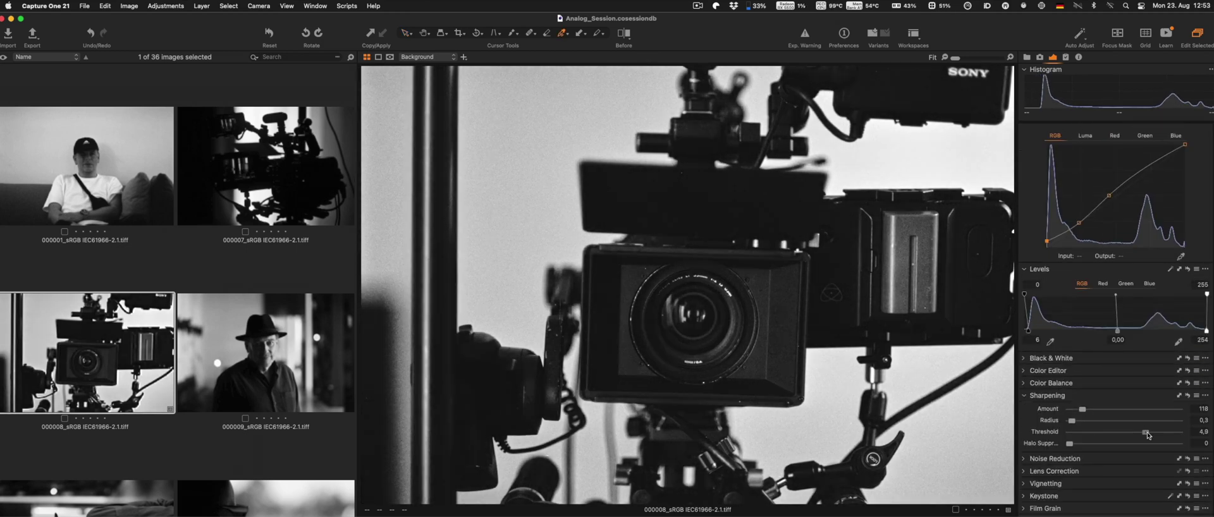